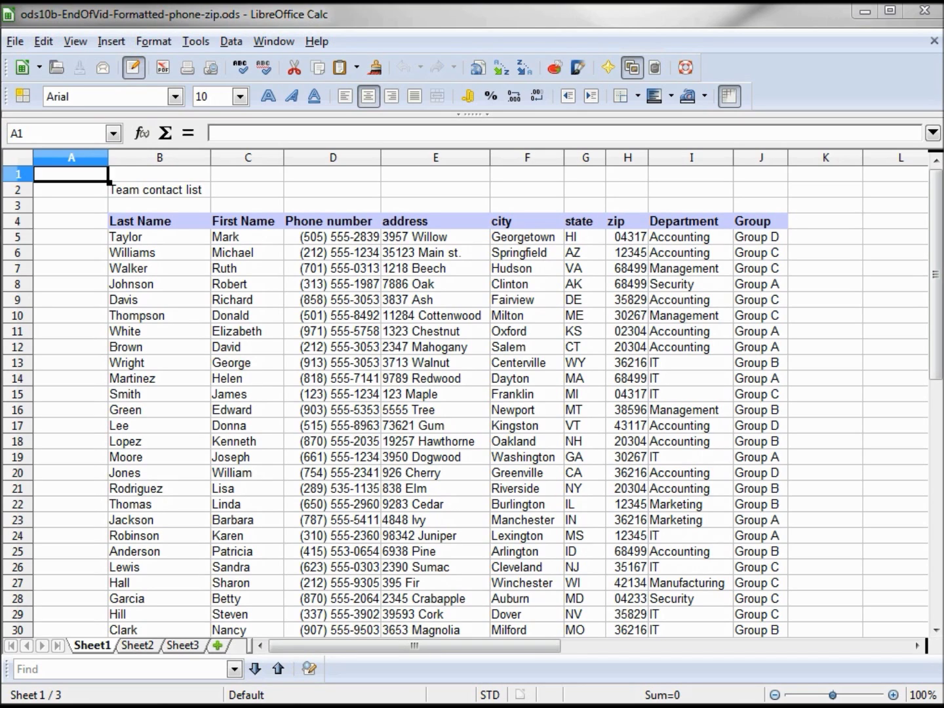
- Delete the three rows above the contact list's header row and the empty column A before it
click(18, 174)
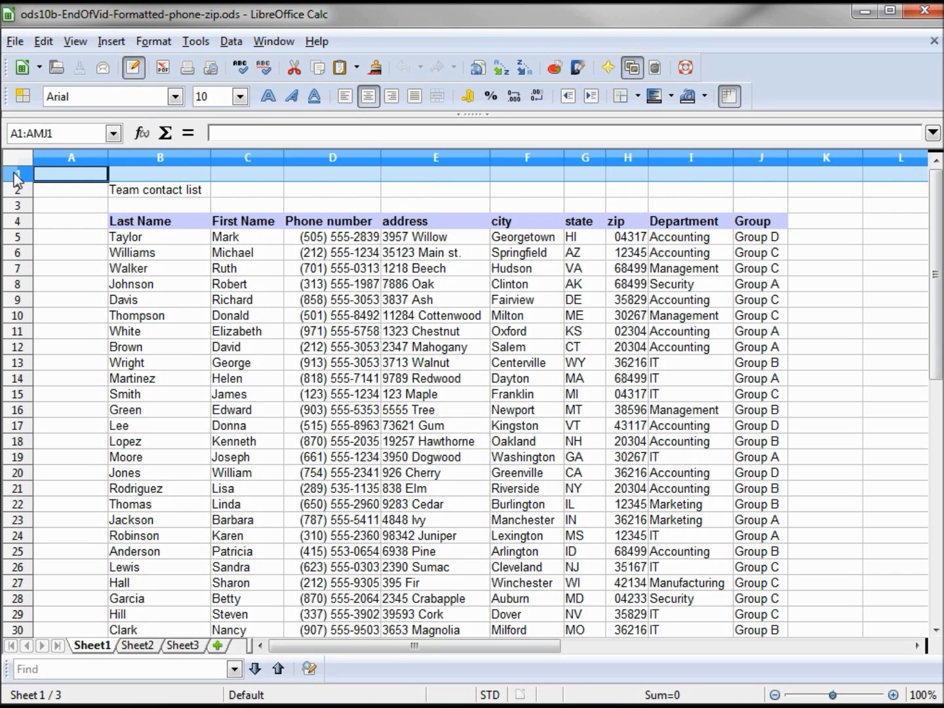
shift+click(14, 209)
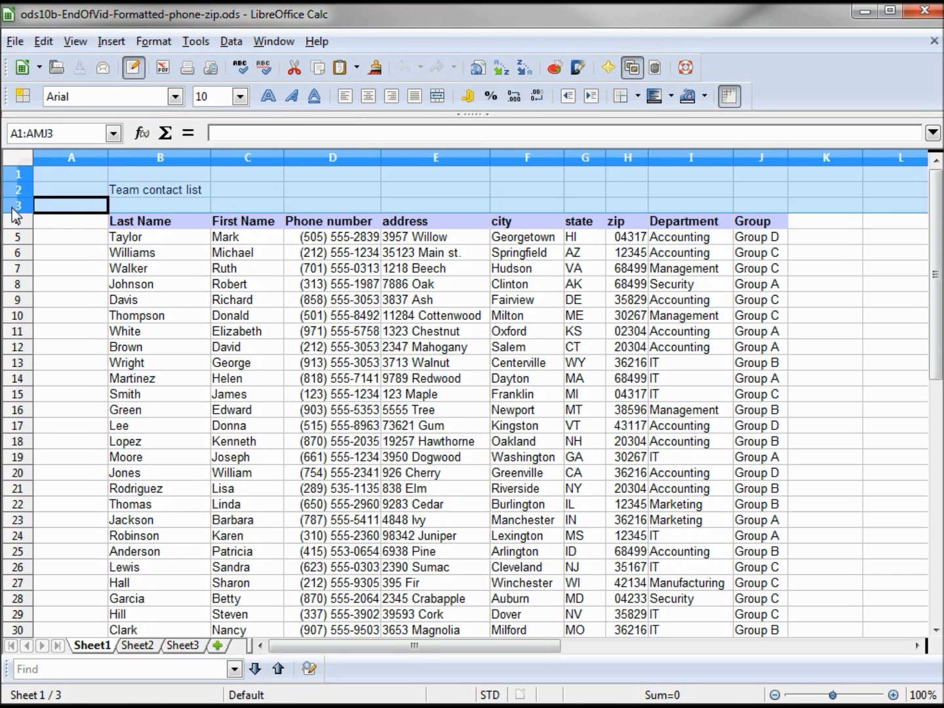
right_click(20, 192)
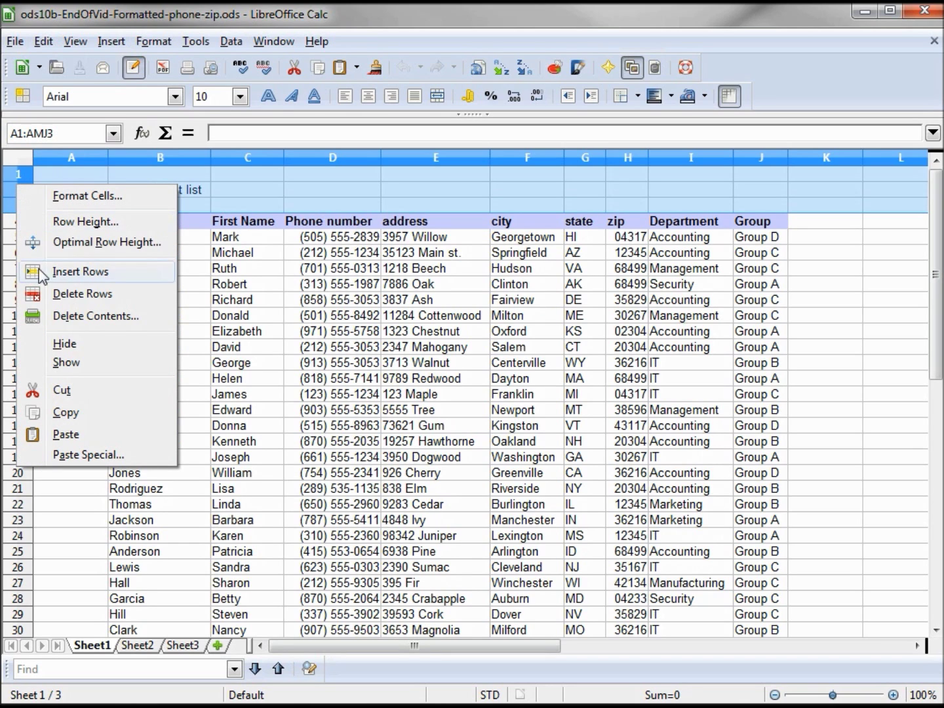
click(70, 294)
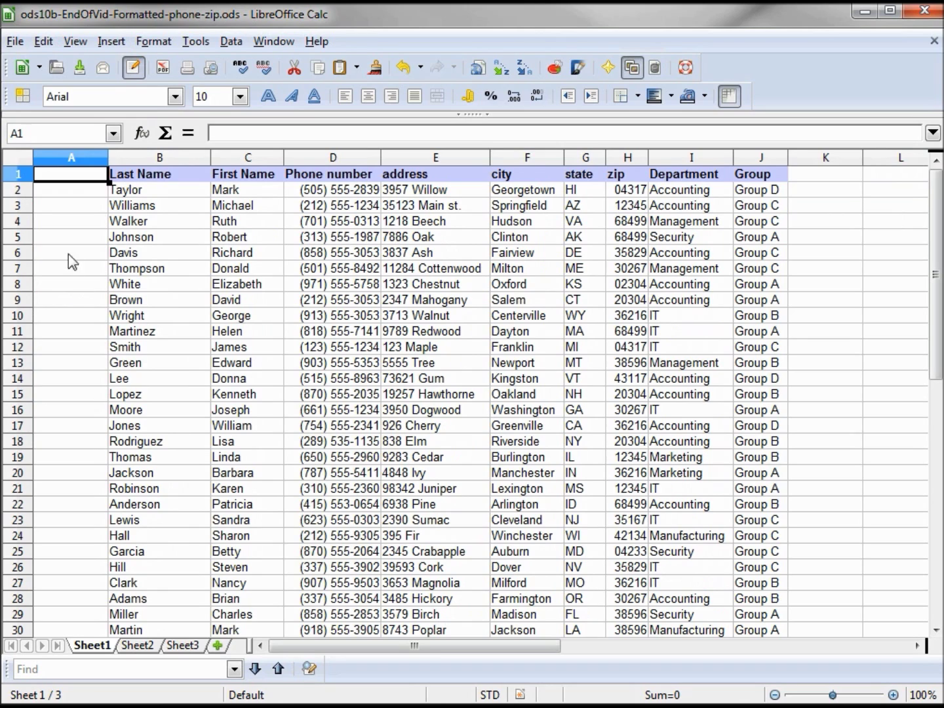
click(69, 157)
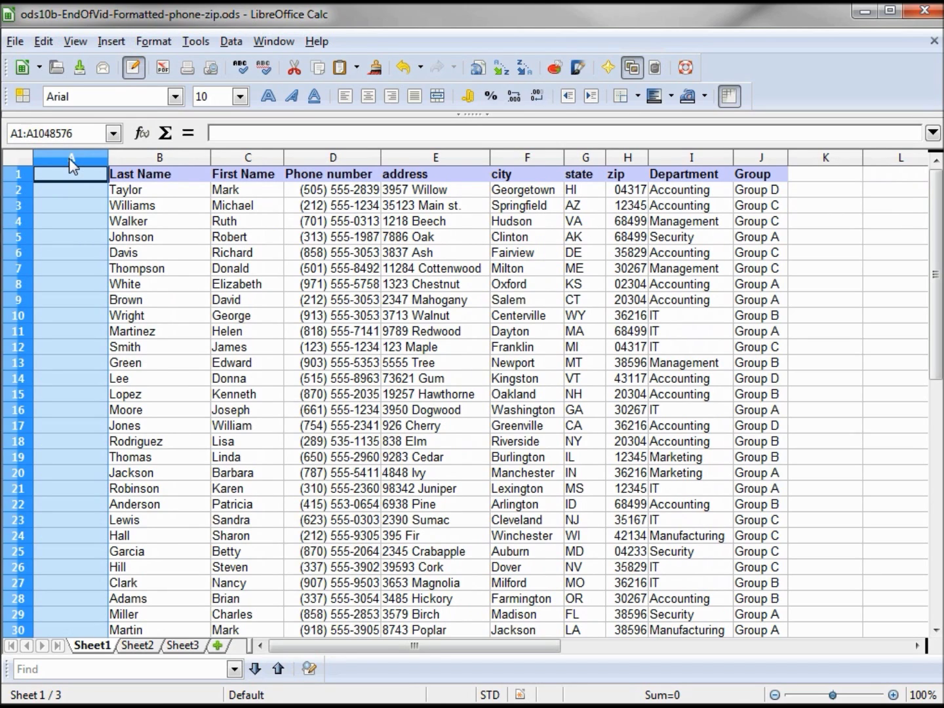
right_click(68, 158)
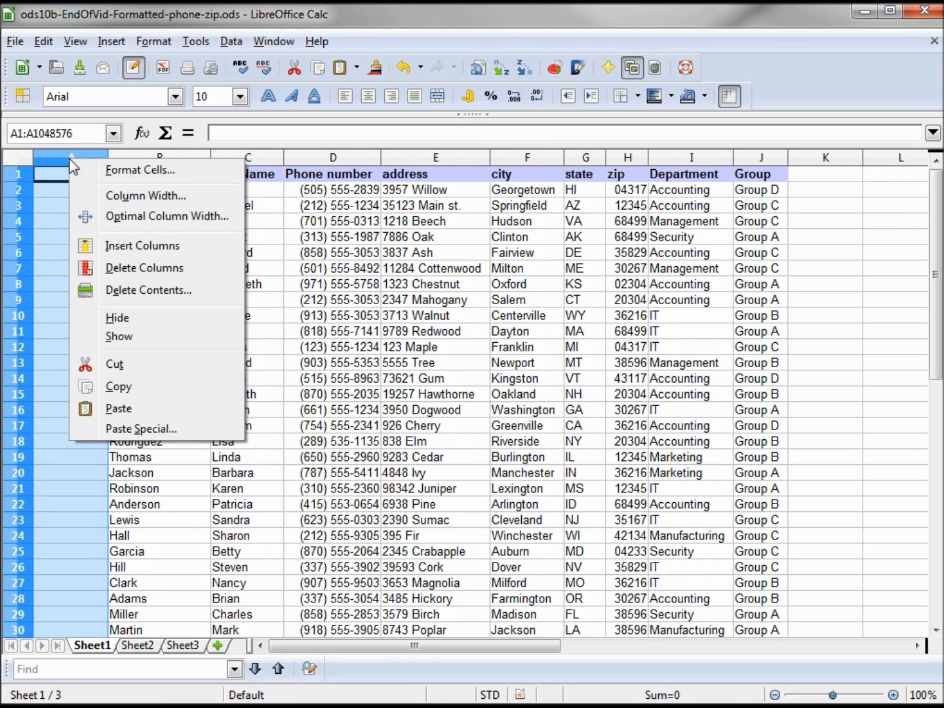
click(111, 268)
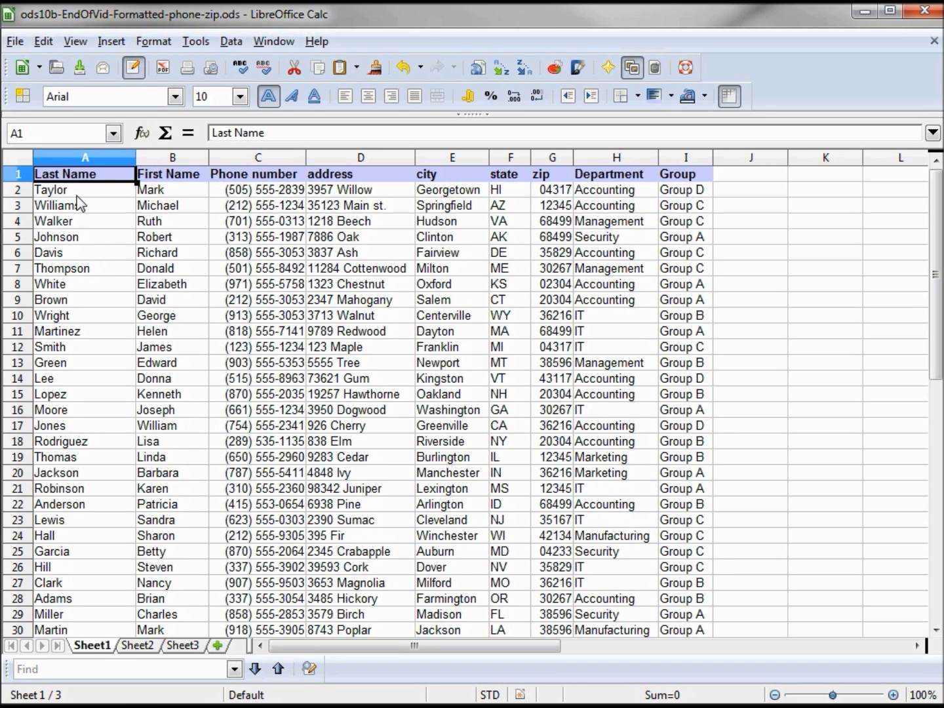
- Sort the whole contact list by Last Name in ascending order
key(Down)
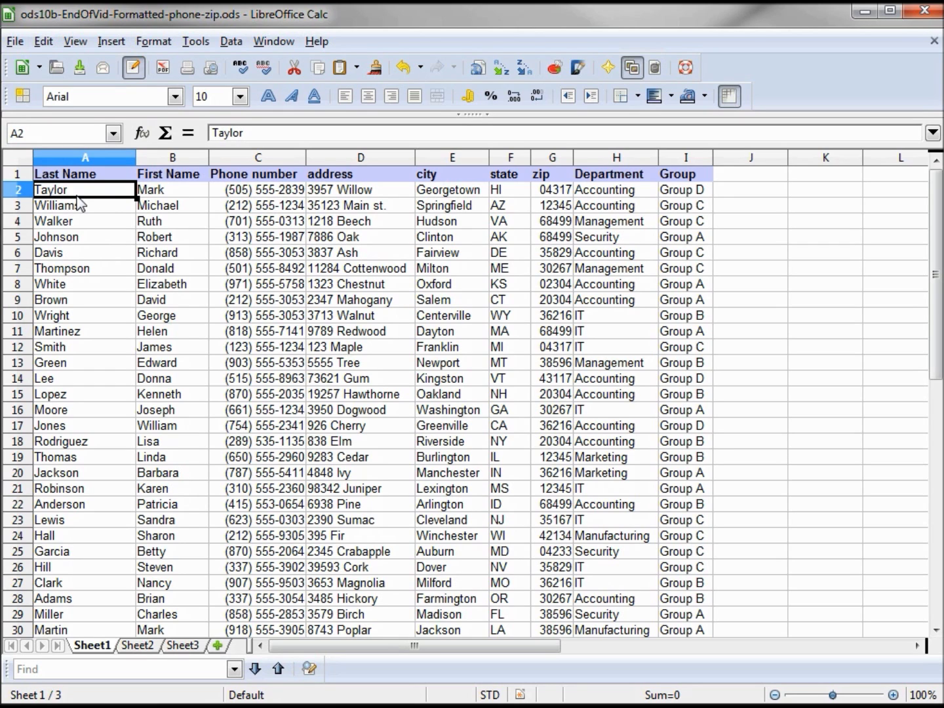
click(230, 41)
click(255, 108)
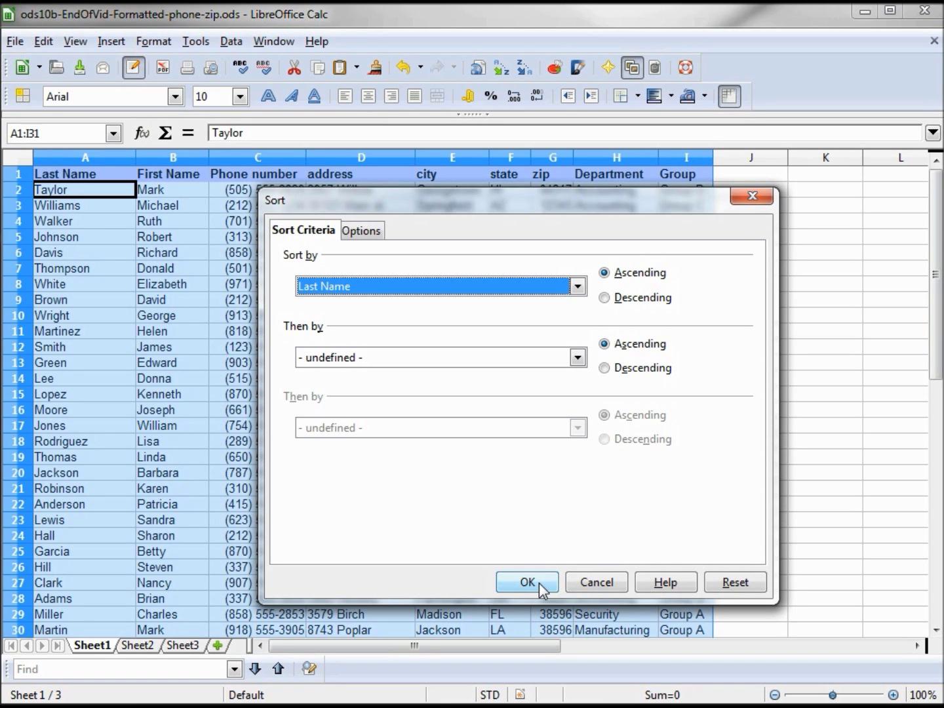
click(528, 582)
click(105, 274)
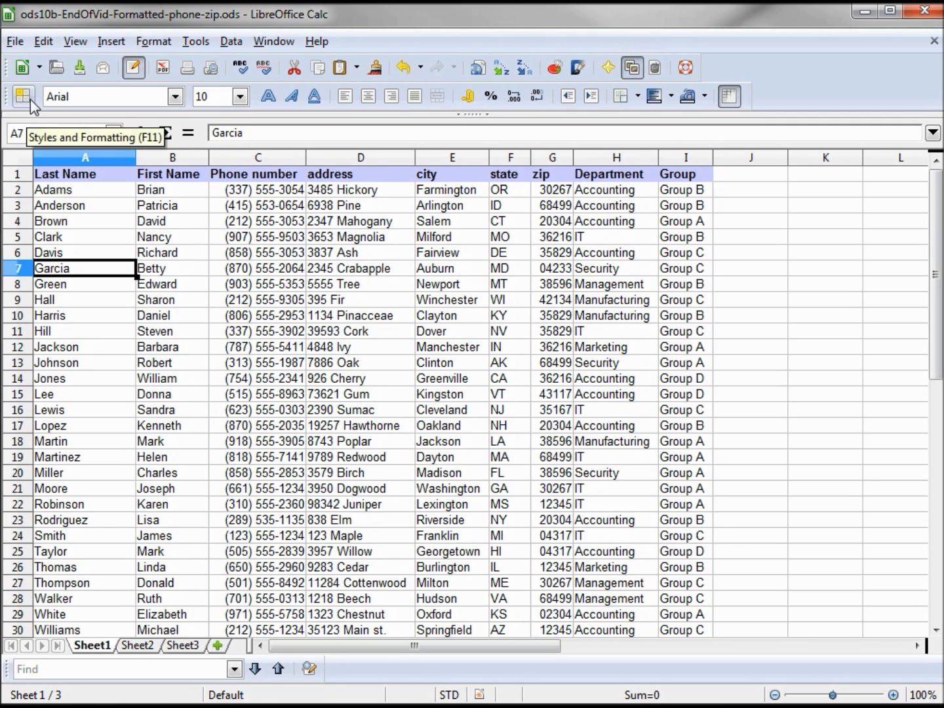
- Save the spreadsheet to the Desktop under the new name Mail-Merge-DataBase-DonorList in ODF Spreadsheet format, and close it
click(15, 39)
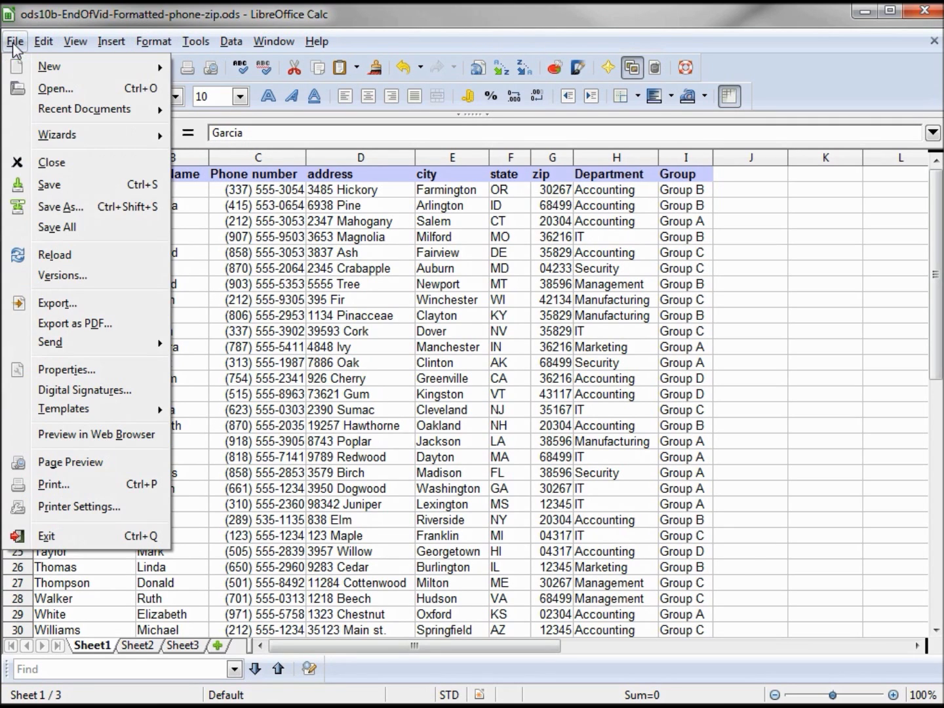
click(59, 207)
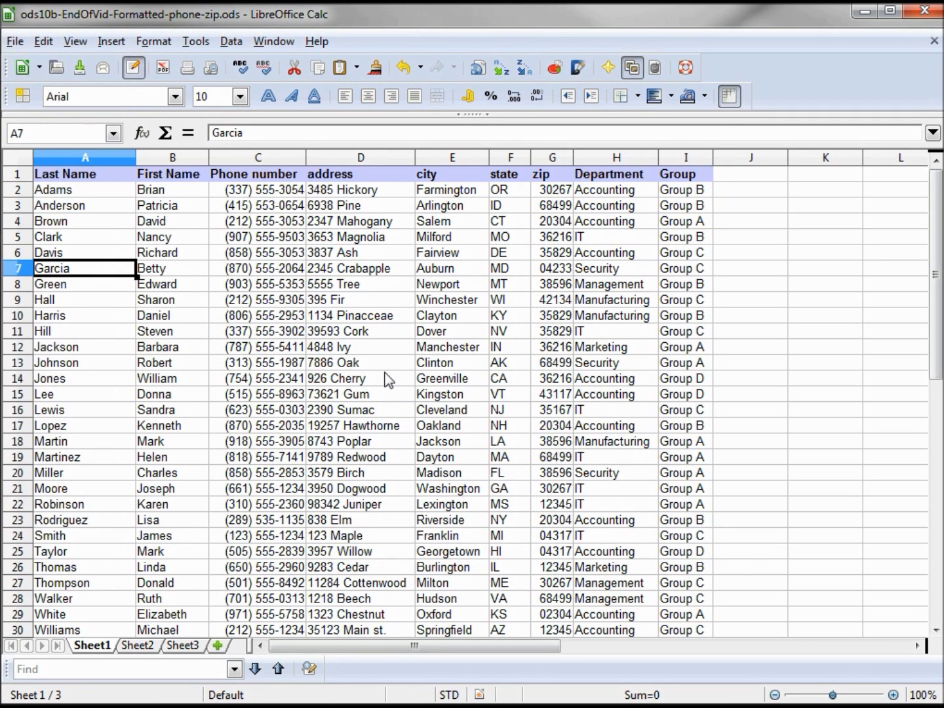
text(Mail-Merge-DataBase-DonorList)
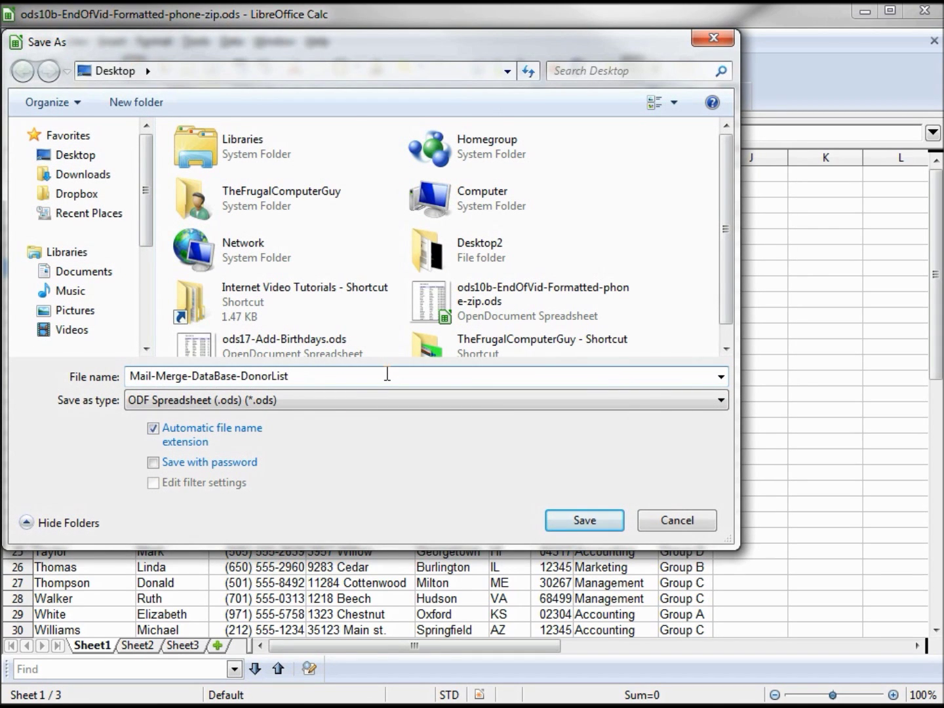
click(580, 522)
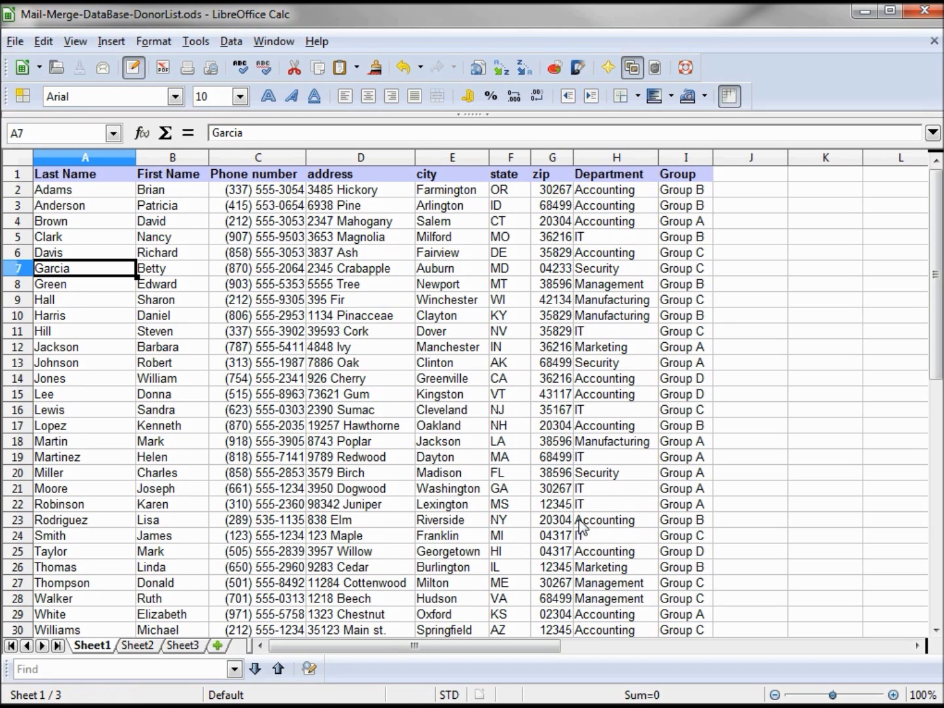
key(ctrl+w)
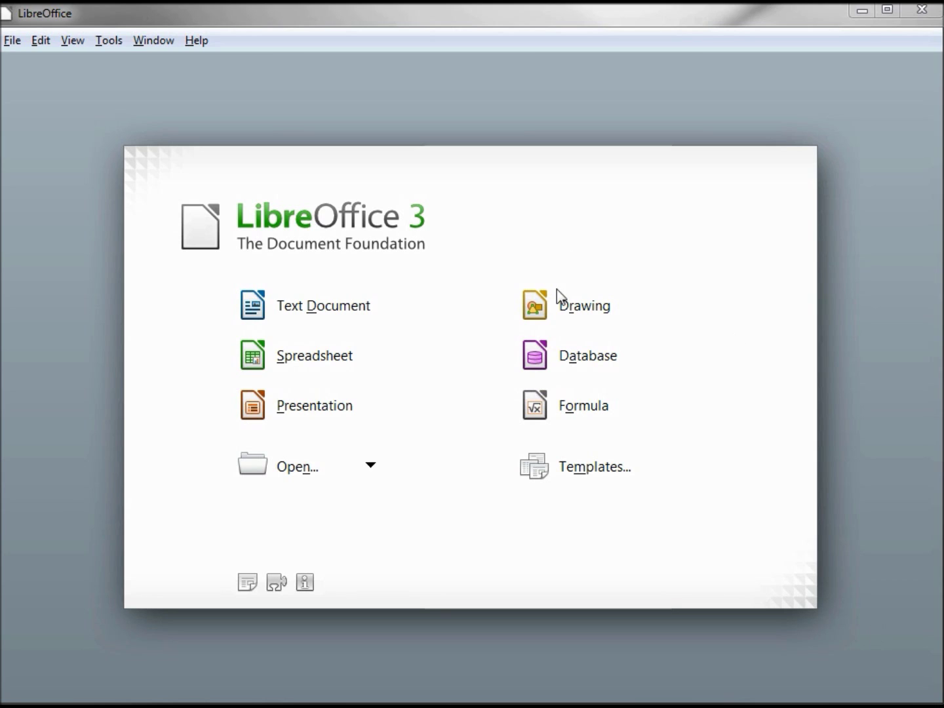
- Start a new database that connects to an existing database of type Spreadsheet, and proceed to the connection setup
click(556, 356)
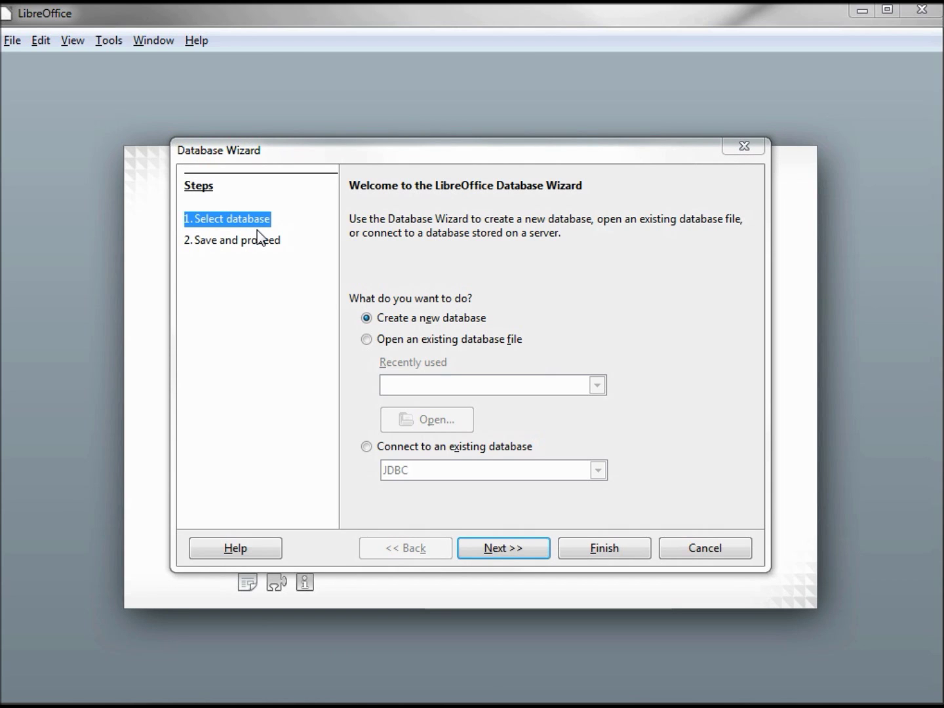
click(365, 446)
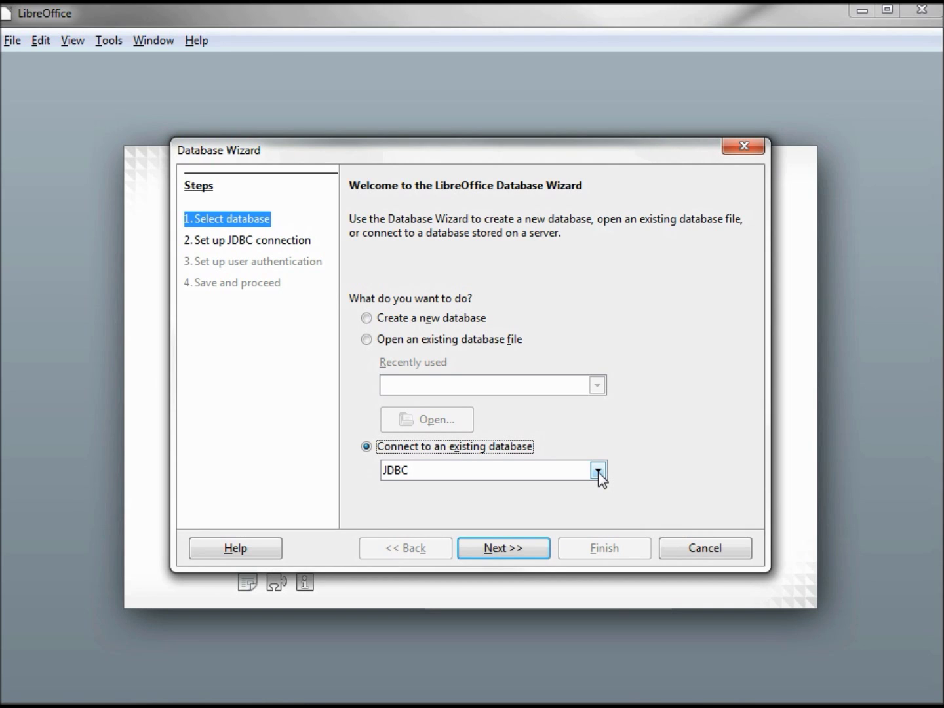
click(600, 470)
drag(599, 512, 601, 541)
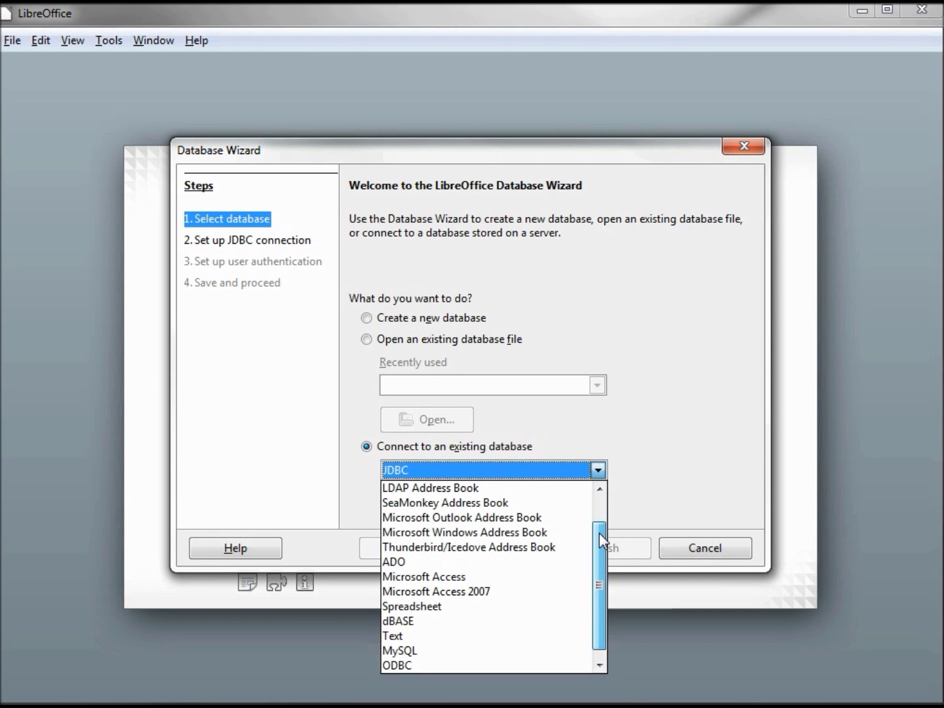
click(427, 613)
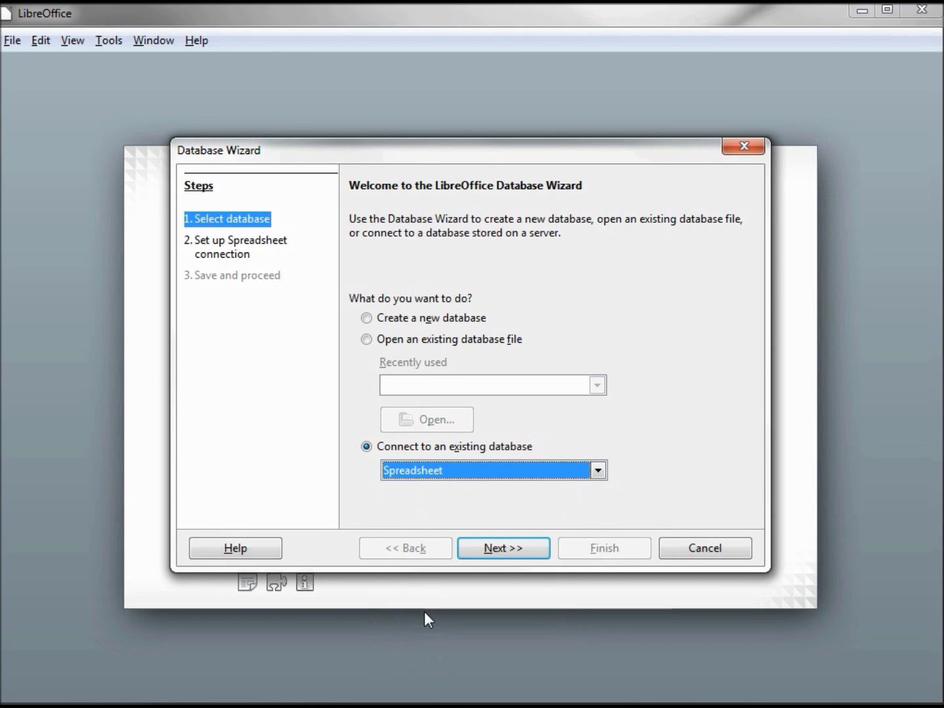
click(238, 256)
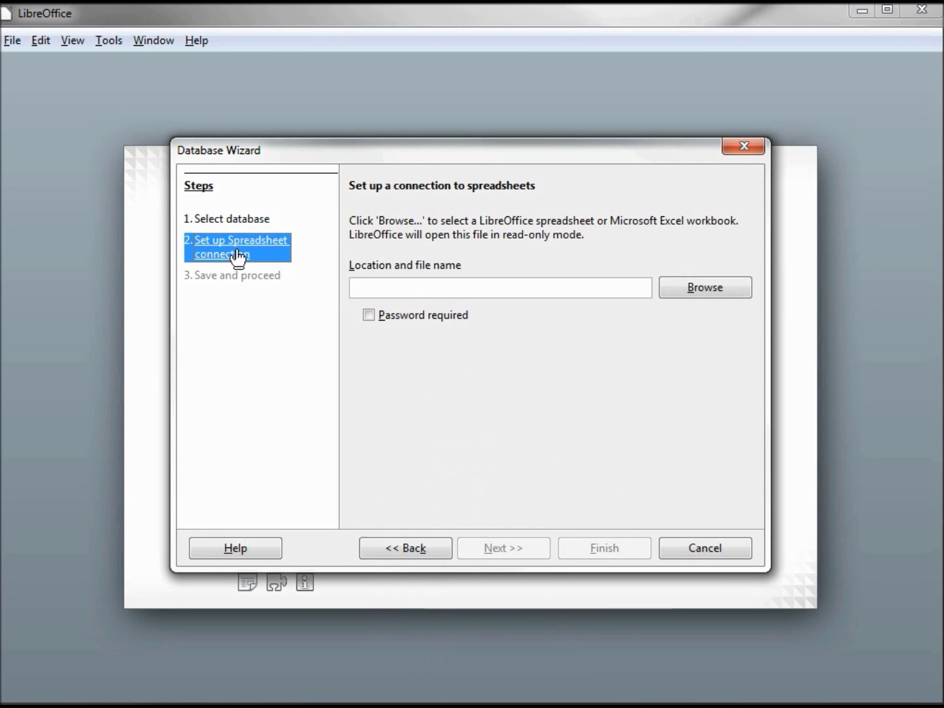
- Choose Mail-Merge-DataBase-DonorList.ods on the Desktop as the connected spreadsheet, without requiring a password
click(714, 285)
drag(901, 276, 906, 367)
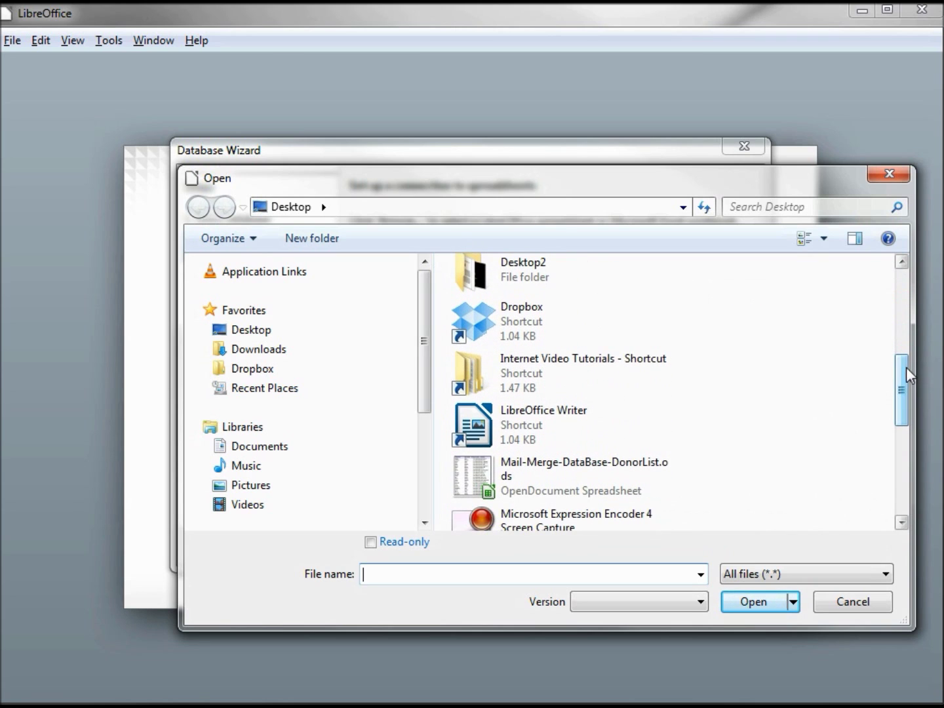
click(504, 487)
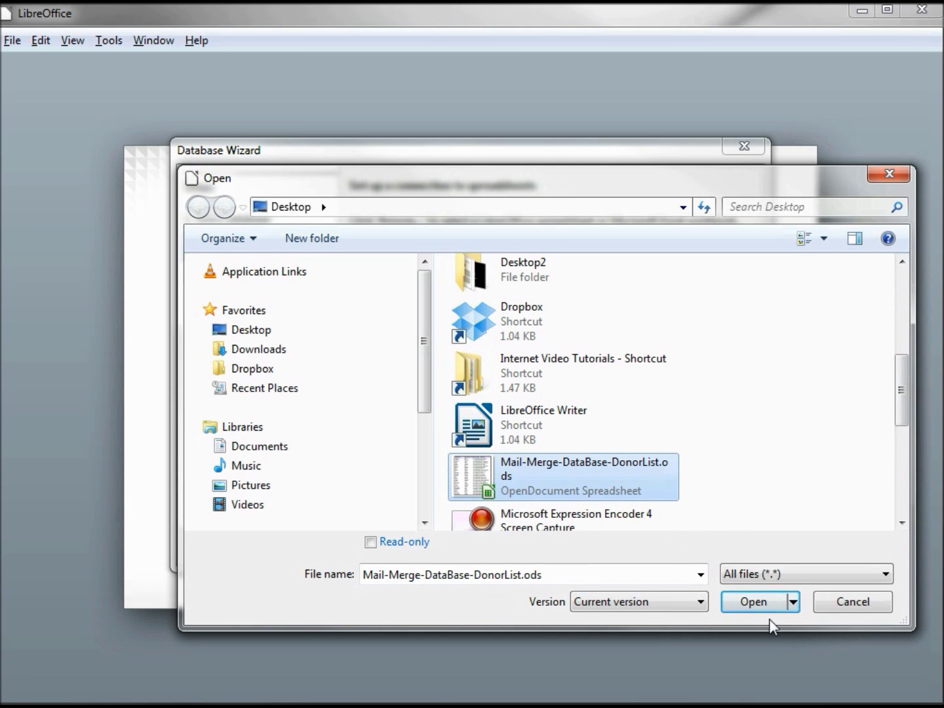
click(756, 604)
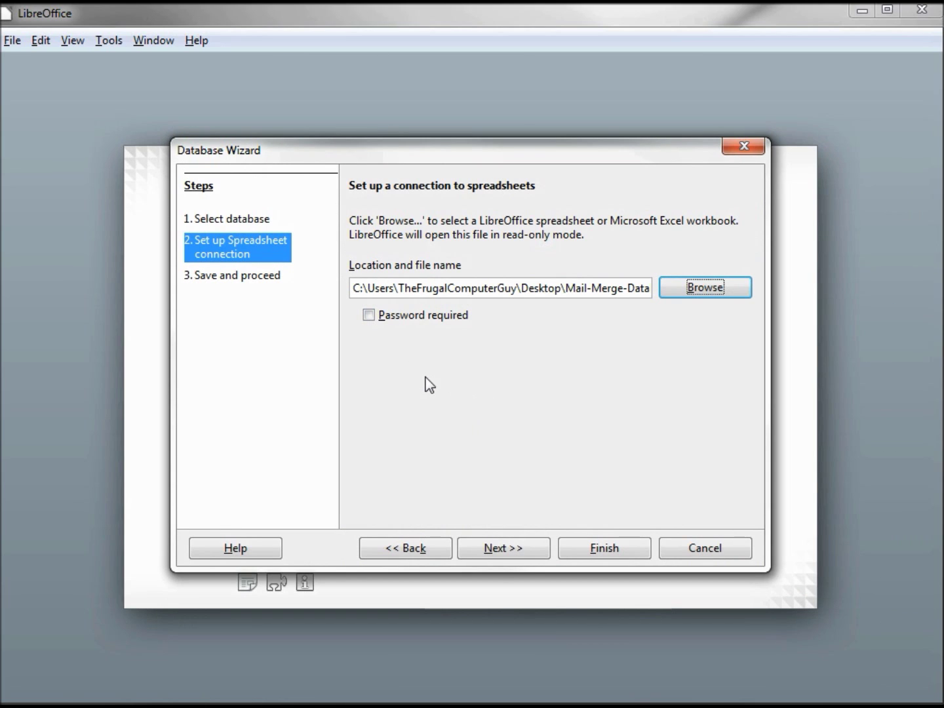
click(498, 547)
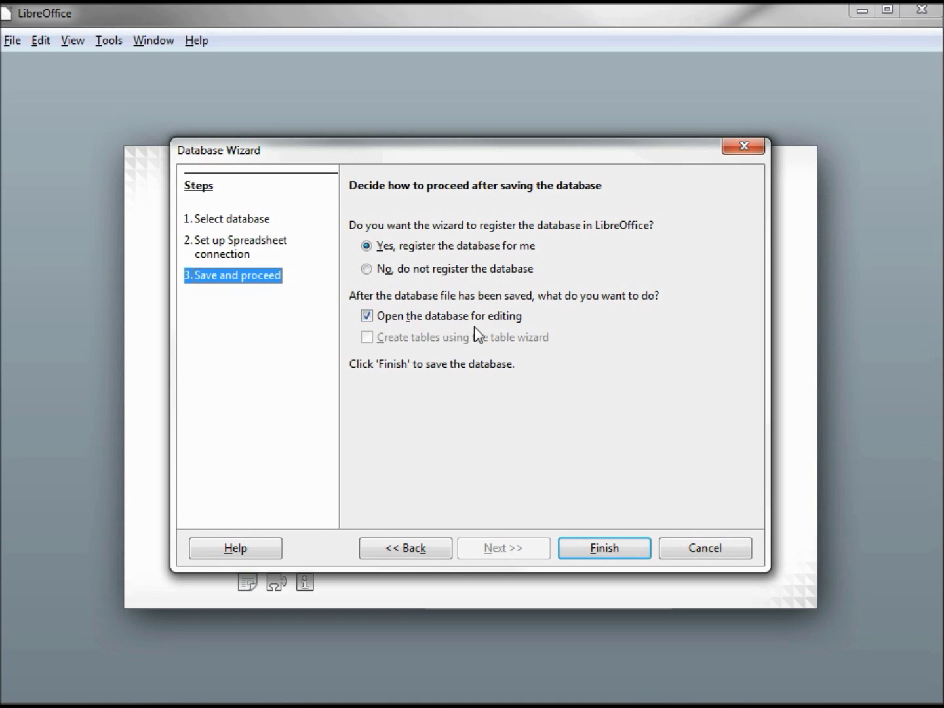
- Finish the registered database without opening it for editing, saving it to the Desktop as Mail-Merge-DataConnection-DonorList
click(368, 315)
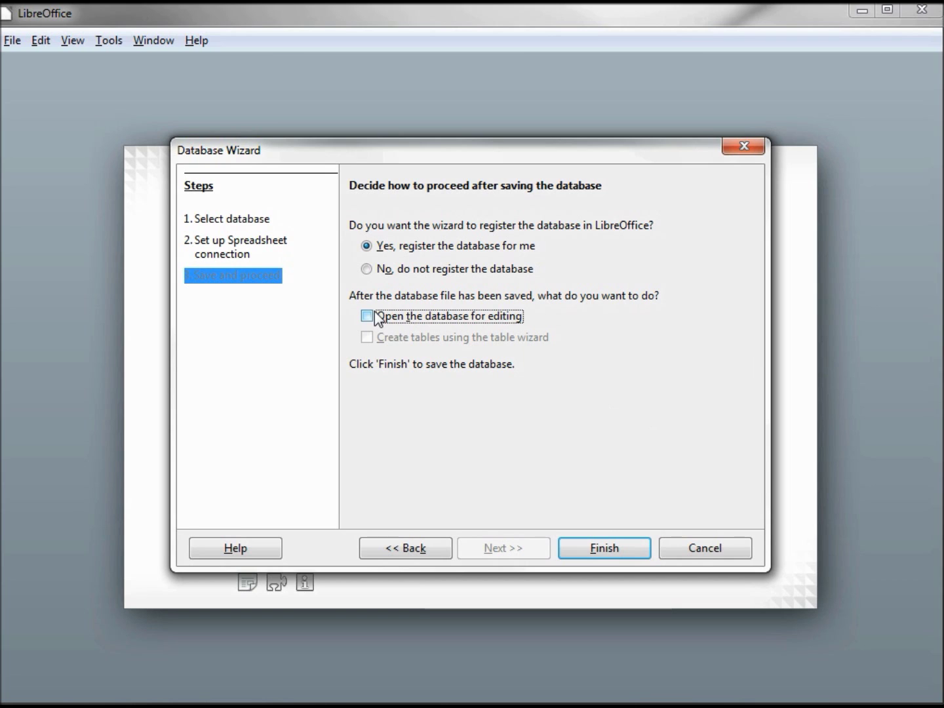
click(614, 554)
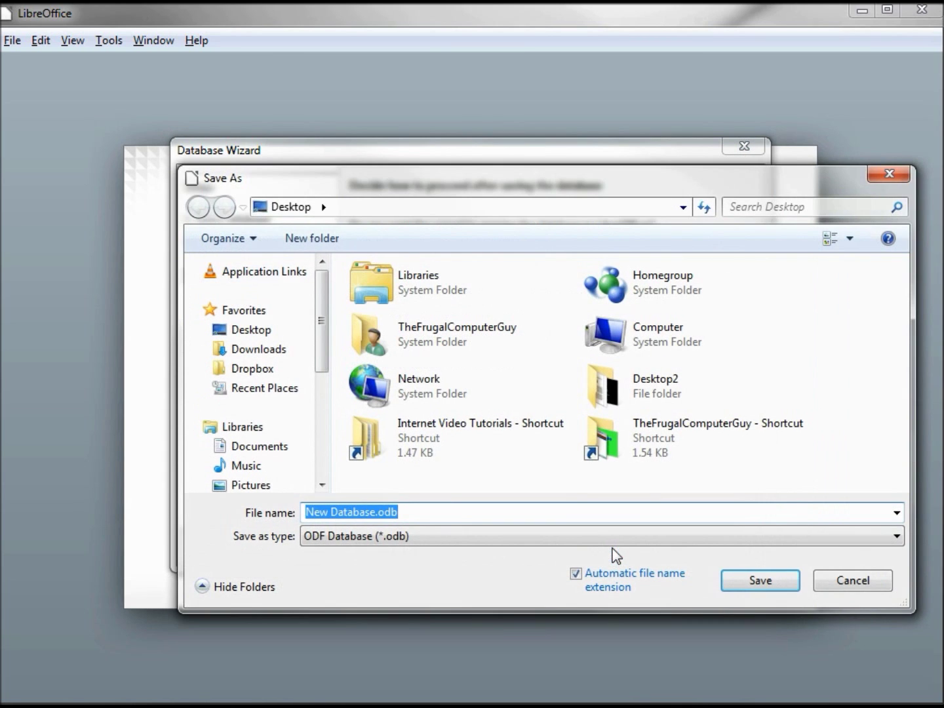
click(493, 515)
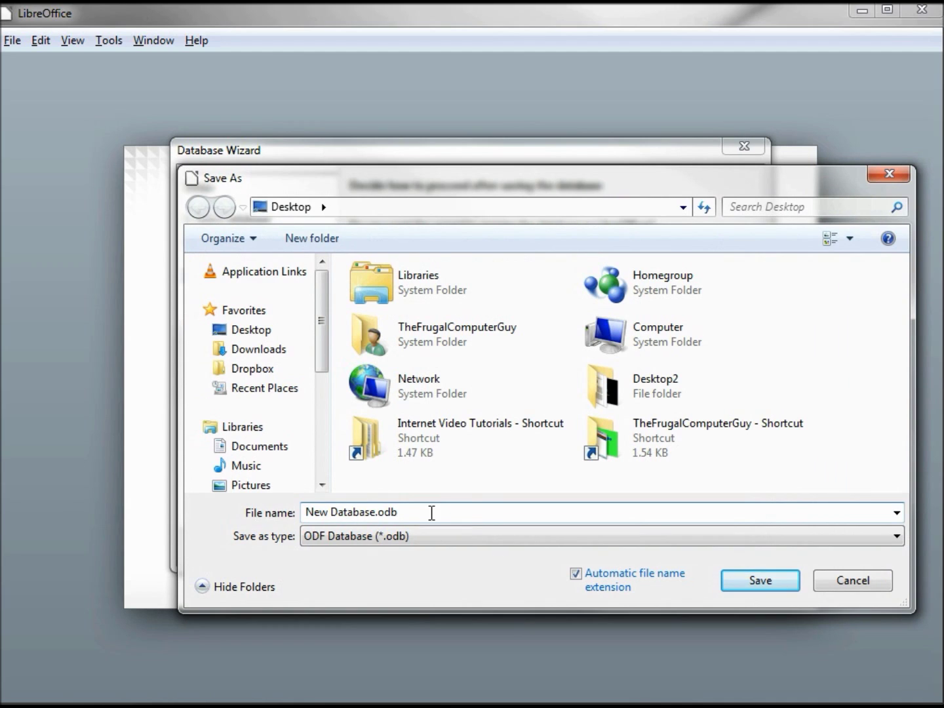
drag(422, 512, 274, 516)
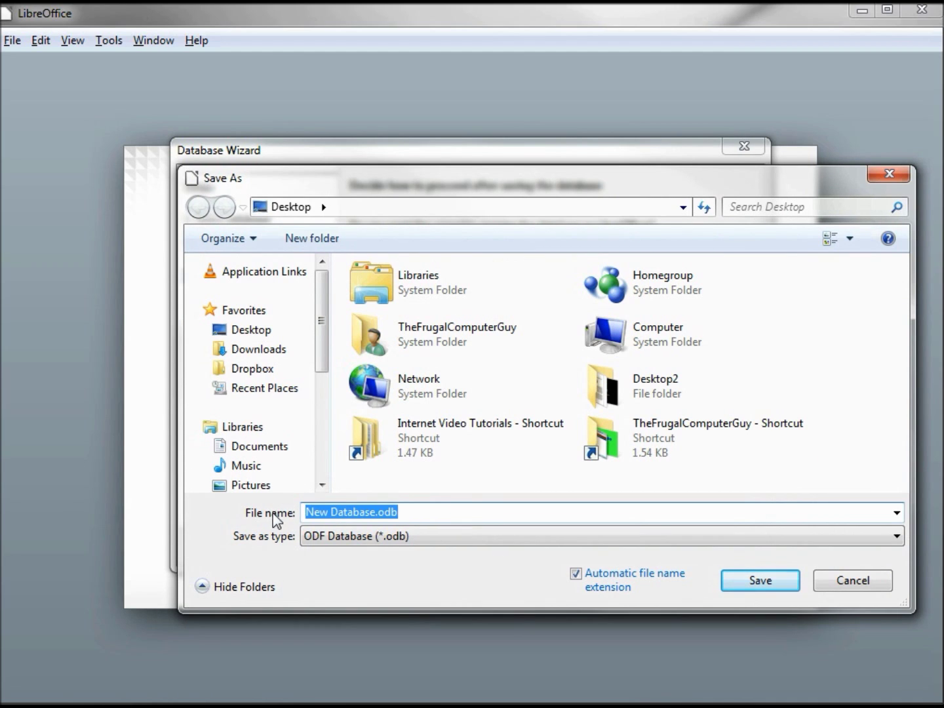
text(Mail-Merge-DataConnection-DonorList)
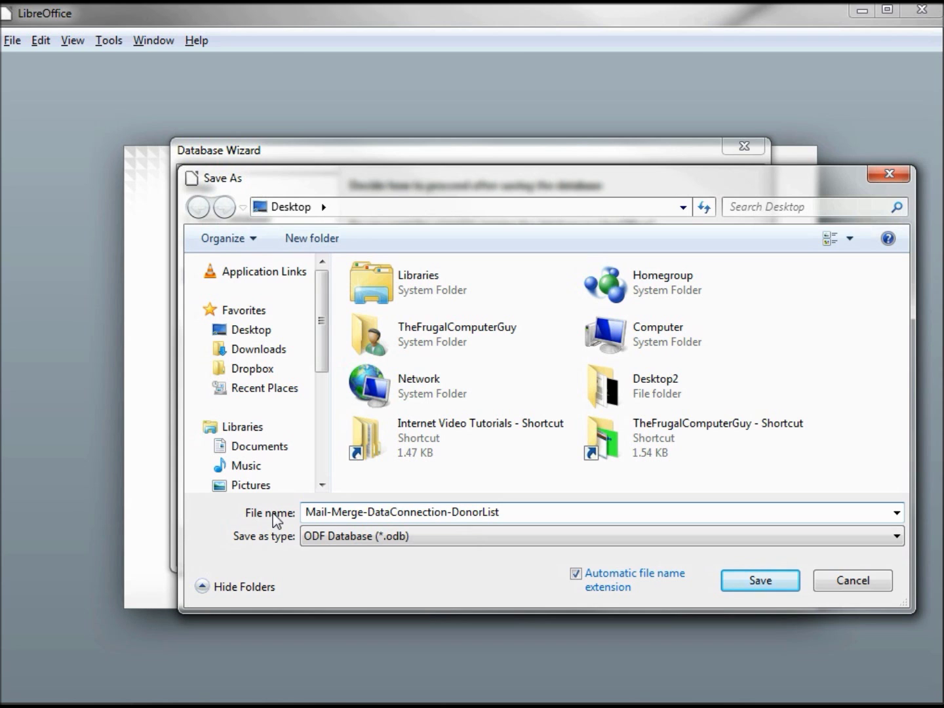
click(758, 580)
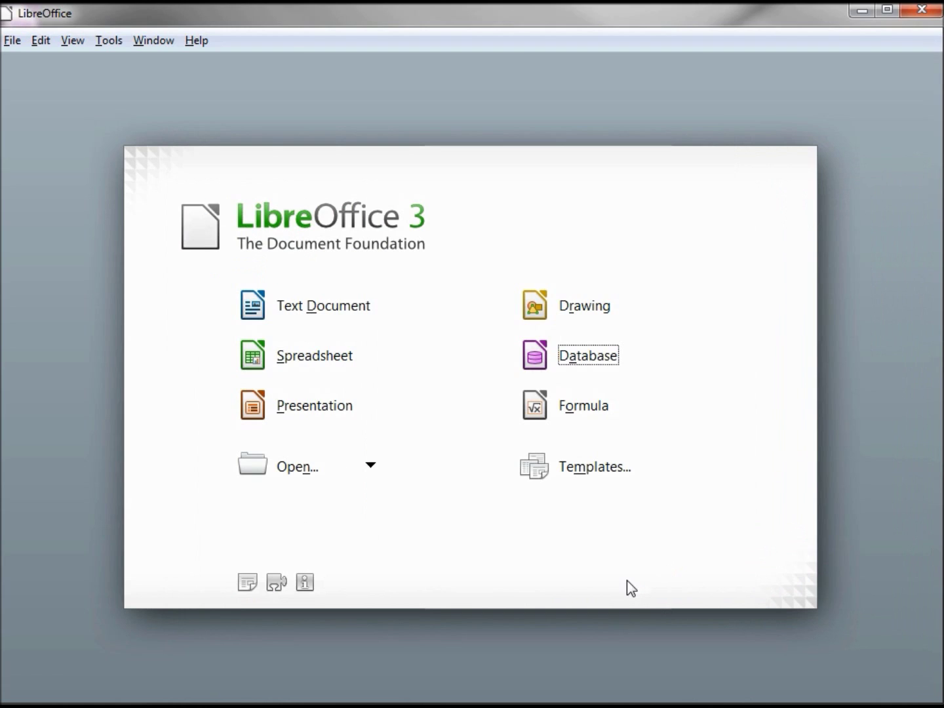